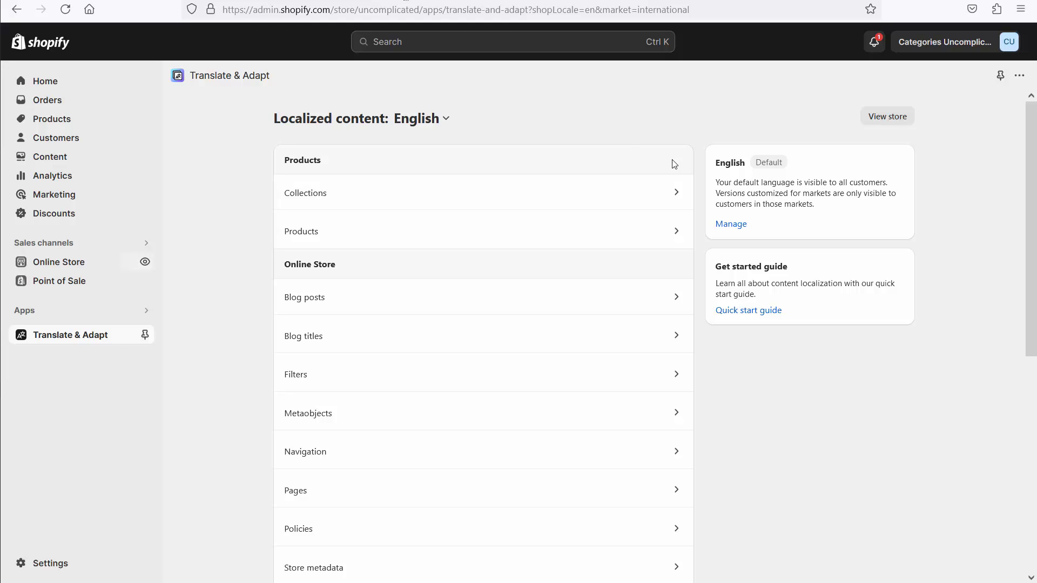
# From the Languages settings, open French's localized content in Translate & Adapt.
pyautogui.click(730, 225)
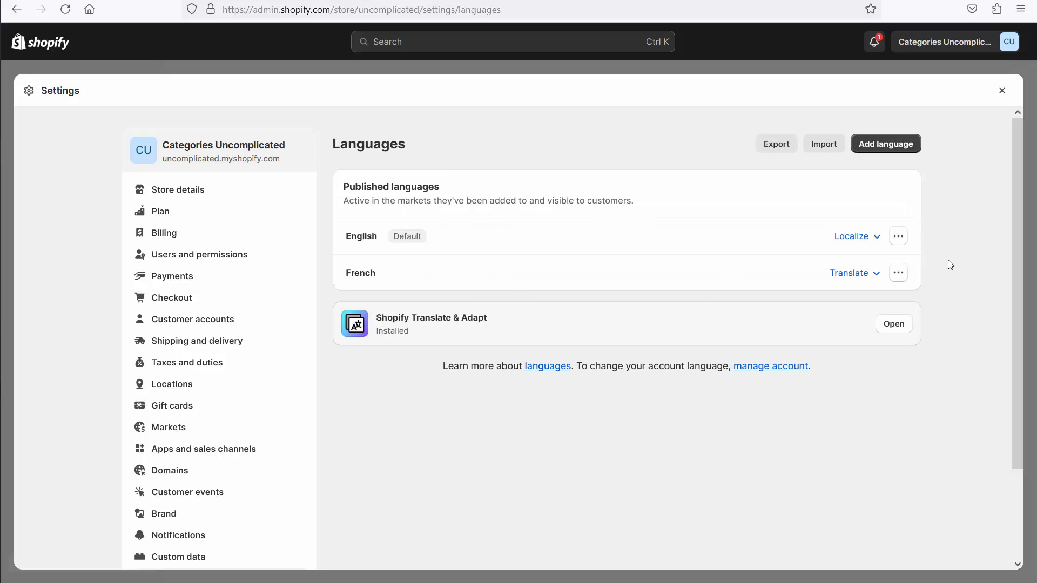
pyautogui.click(877, 276)
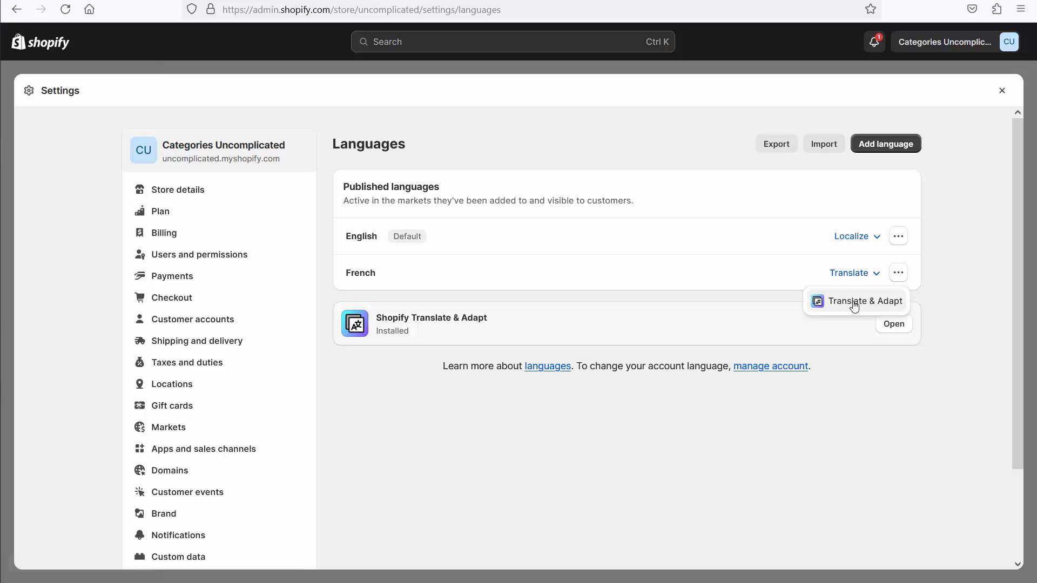
pyautogui.click(825, 301)
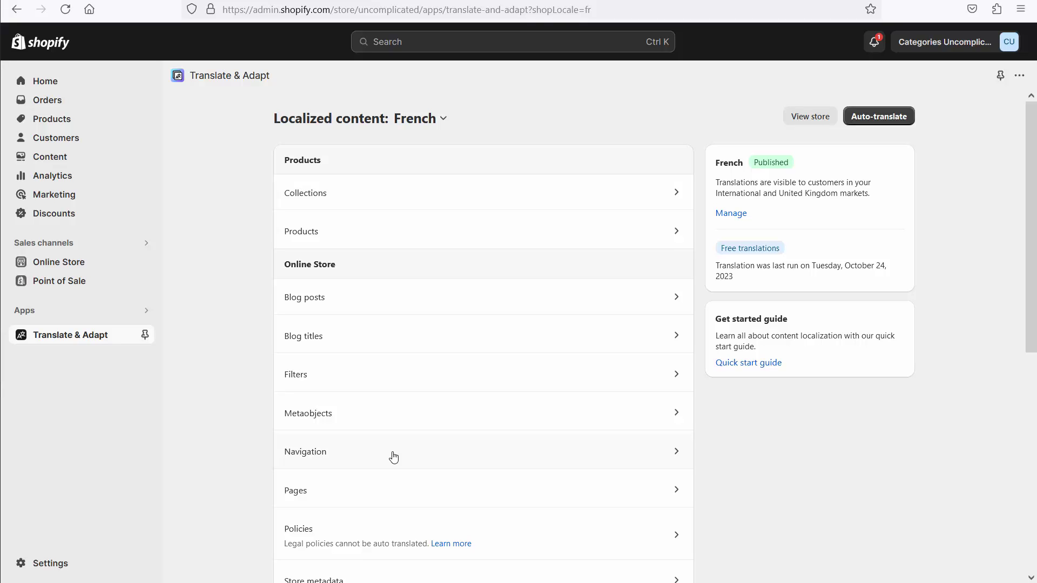
# On the storefront, review a product page and the Photography › Cameras breadcrumbs, then return to admin.
pyautogui.click(547, 1)
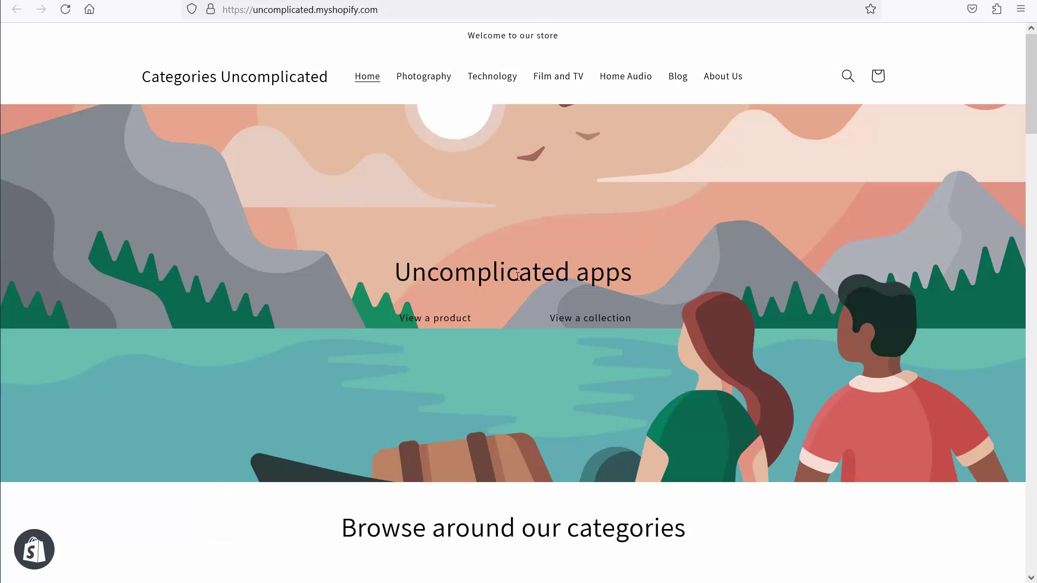
pyautogui.click(443, 323)
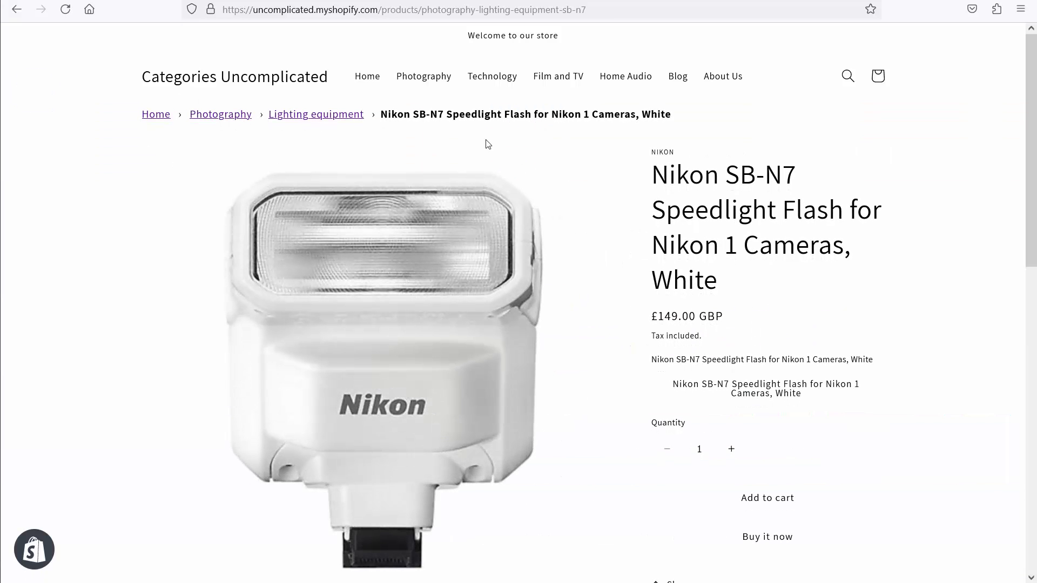
pyautogui.click(277, 80)
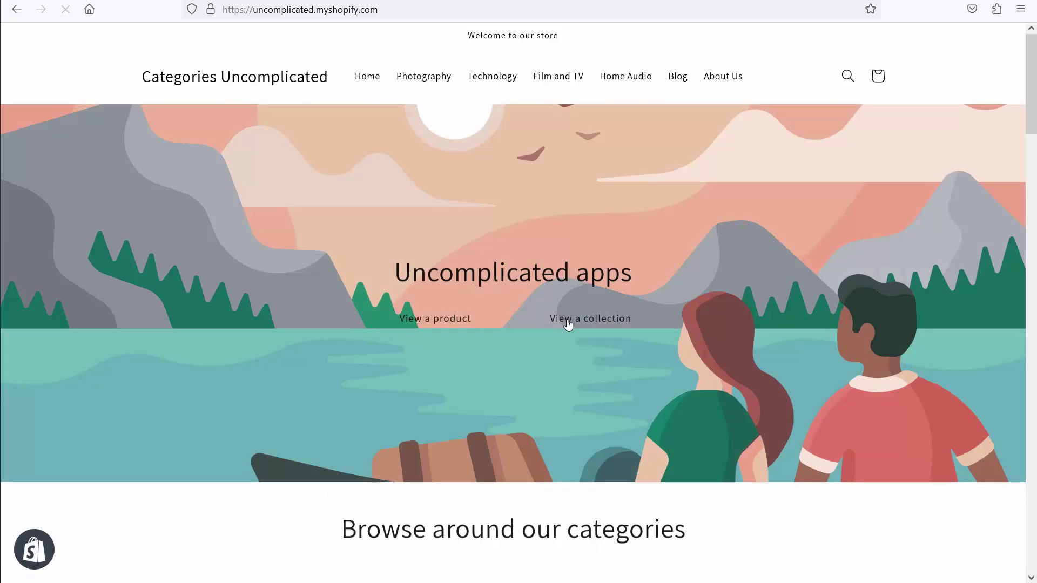
pyautogui.click(586, 324)
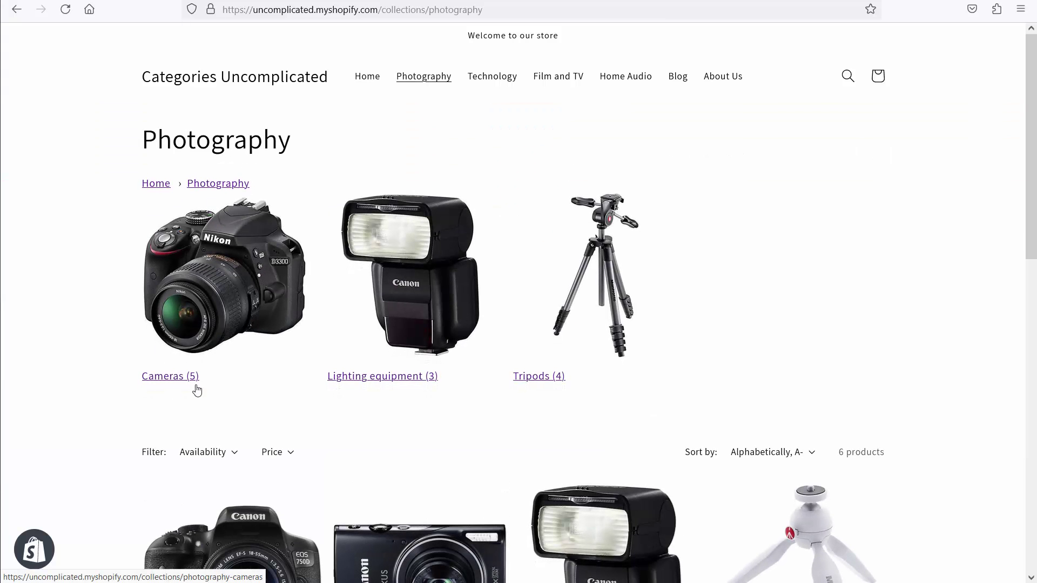
pyautogui.click(241, 300)
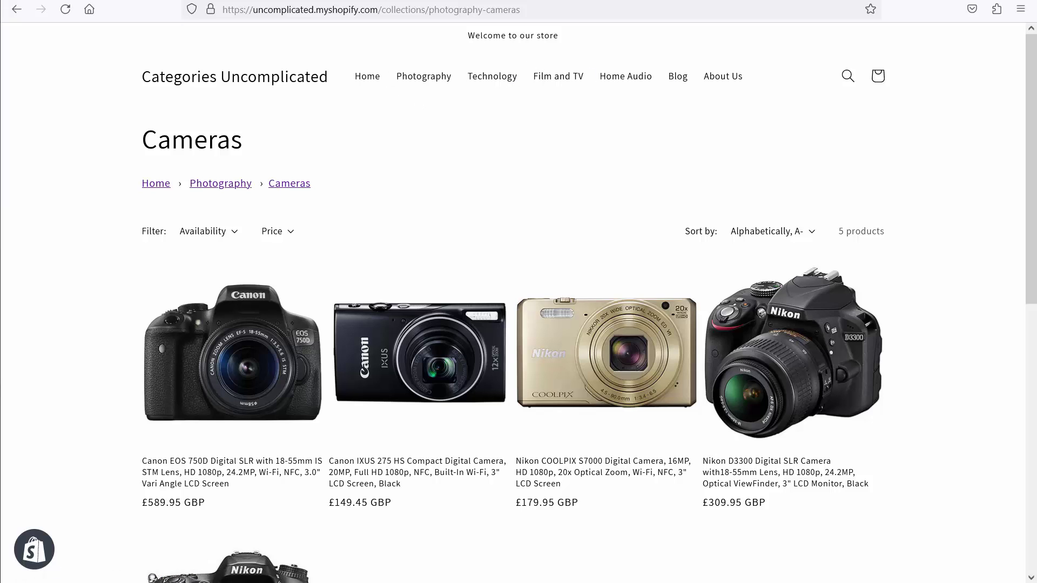
pyautogui.hotkey('ctrl', 'Tab')
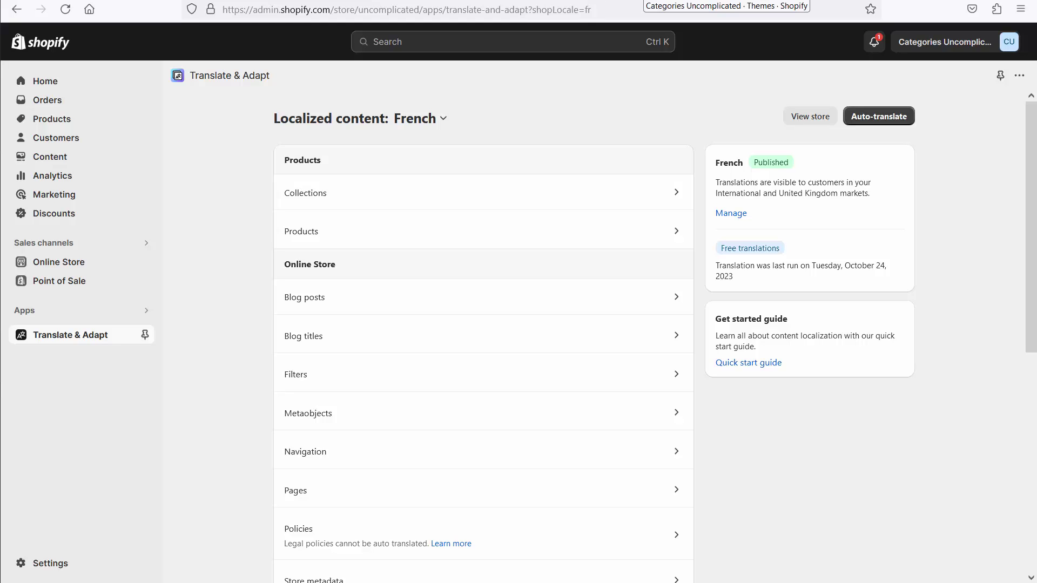
# Add an updated copy of Dawn version 12.0.0 to the theme library.
pyautogui.click(727, 2)
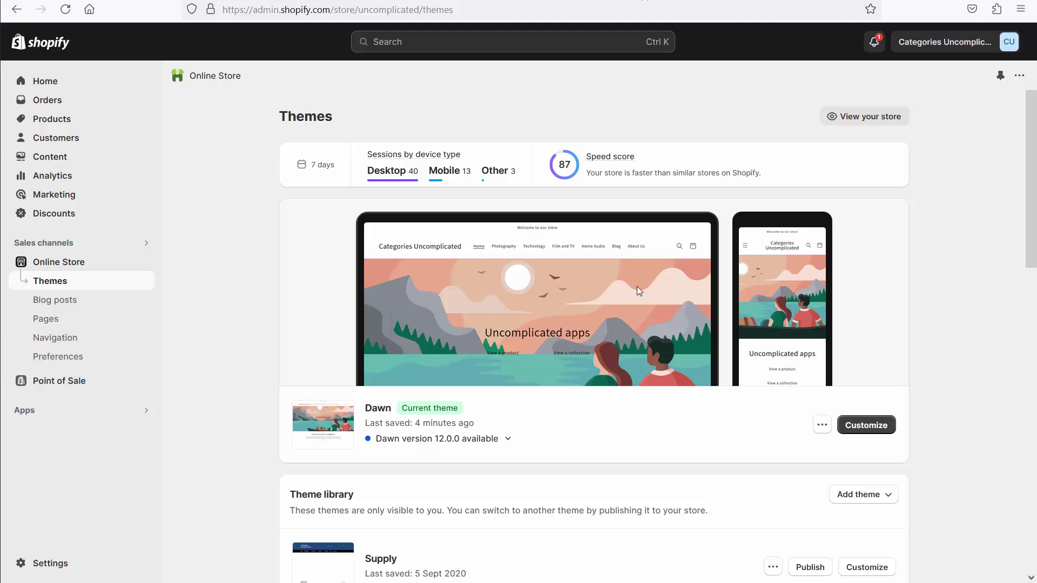
pyautogui.click(493, 439)
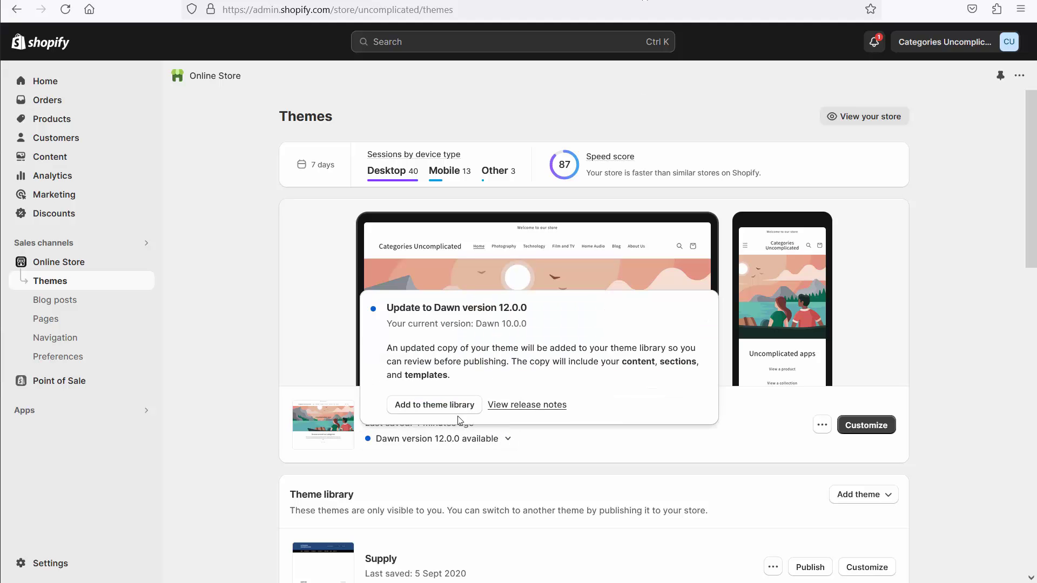
pyautogui.click(435, 405)
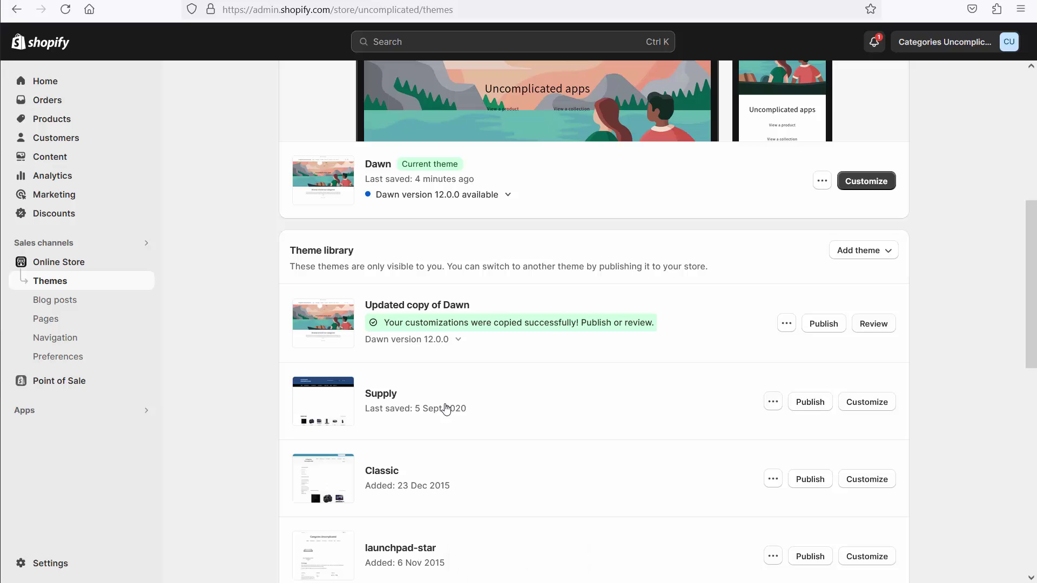
# Publish the Updated copy of Dawn as the live theme.
pyautogui.click(828, 329)
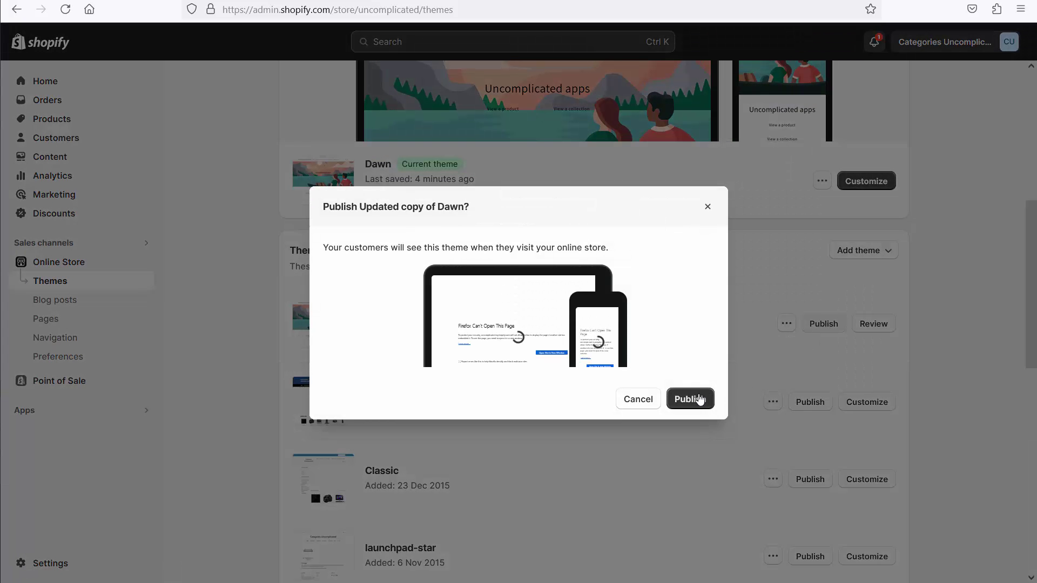
pyautogui.click(686, 399)
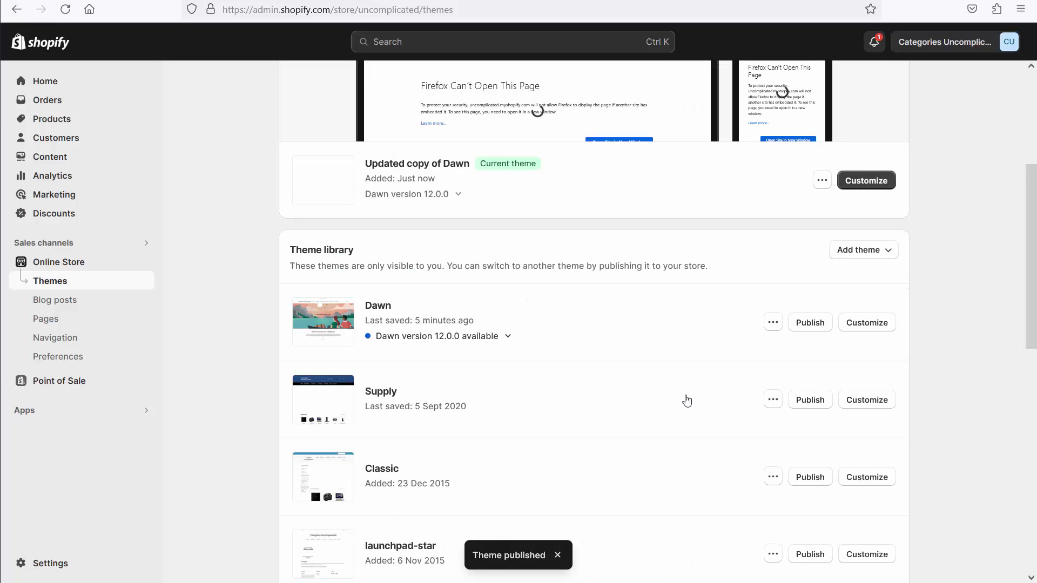
pyautogui.scroll(3, 947, 267)
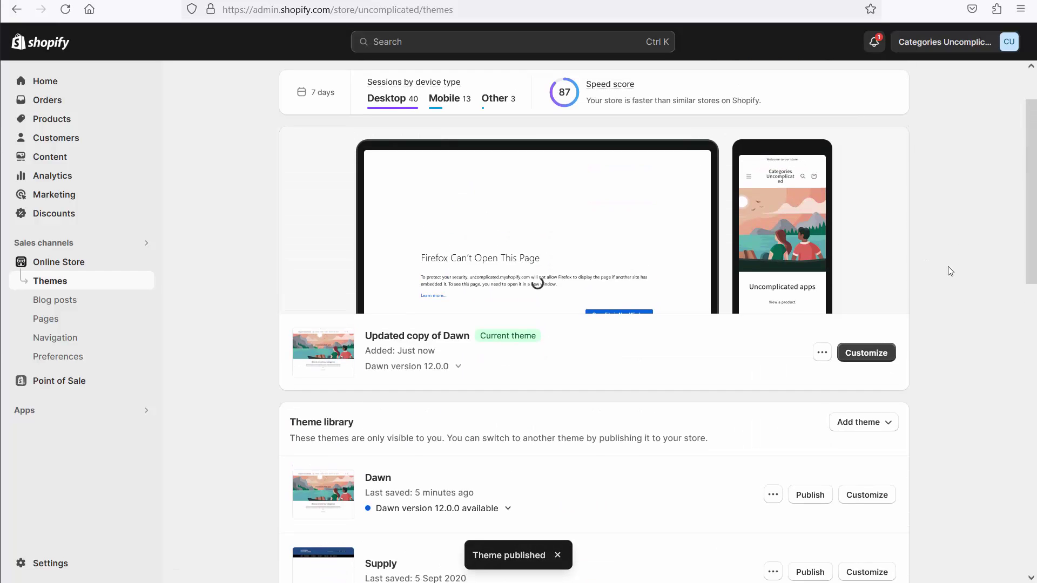
# Enable the header's language selector, save, and check that it offers English and Français.
pyautogui.click(869, 354)
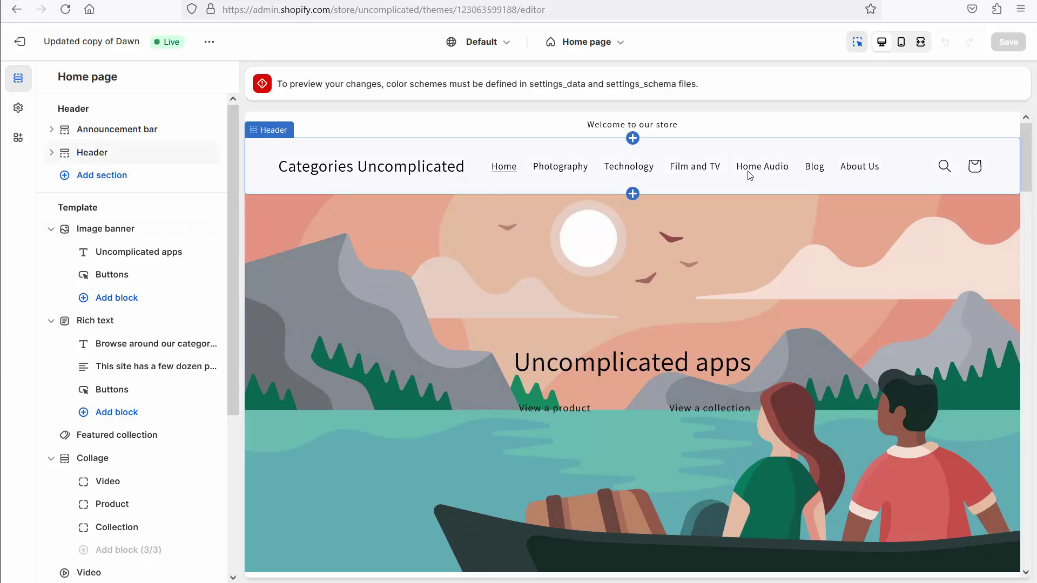
pyautogui.click(95, 152)
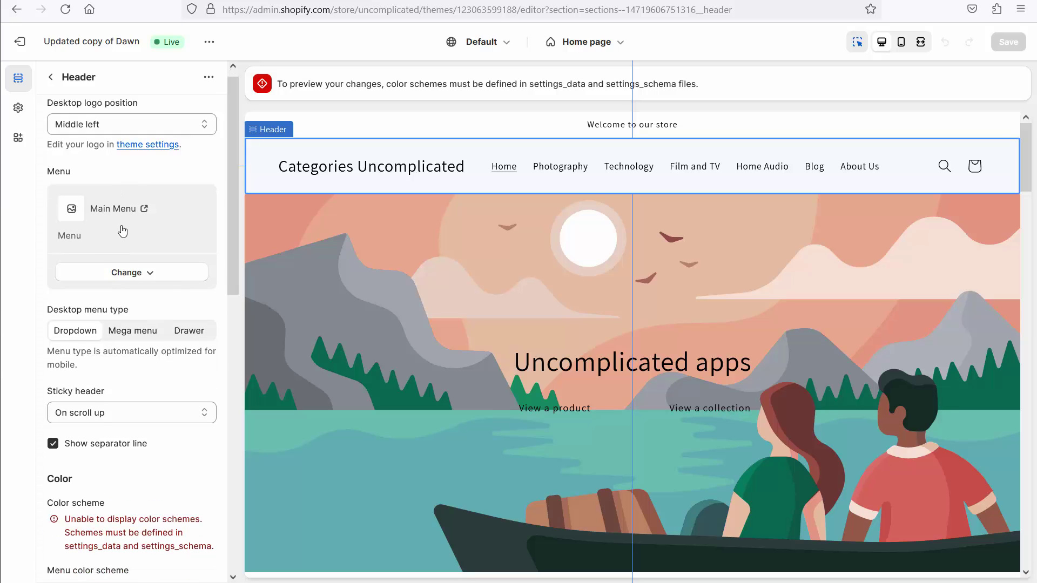
pyautogui.scroll(-8, 122, 230)
pyautogui.scroll(-1, 122, 231)
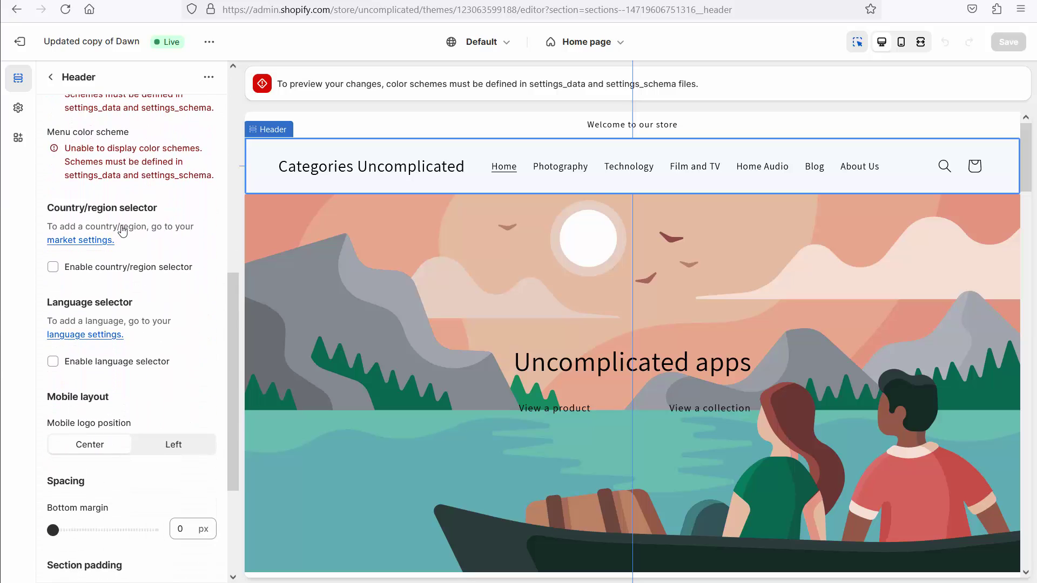
pyautogui.click(53, 362)
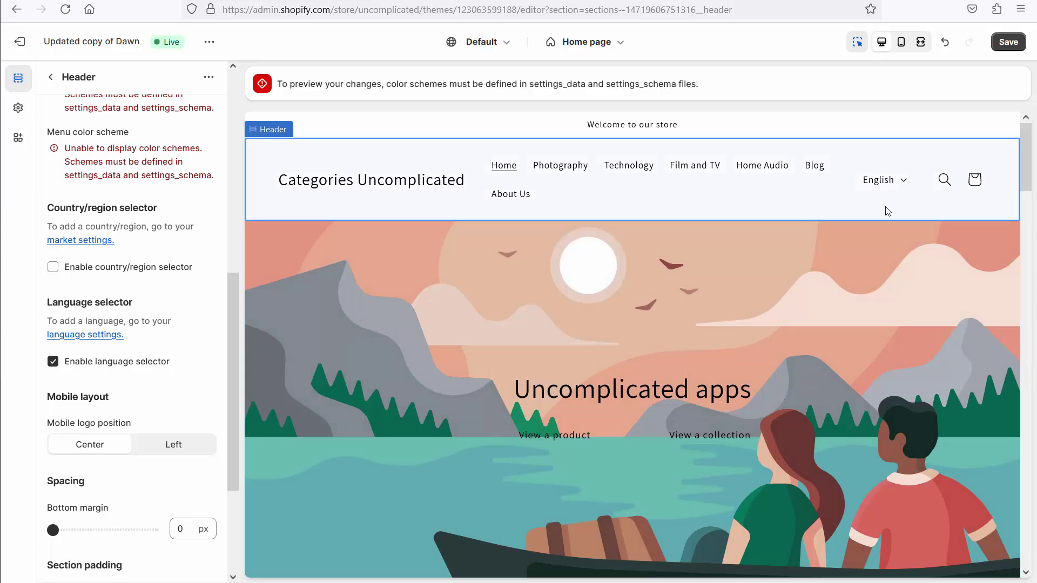
pyautogui.click(1004, 45)
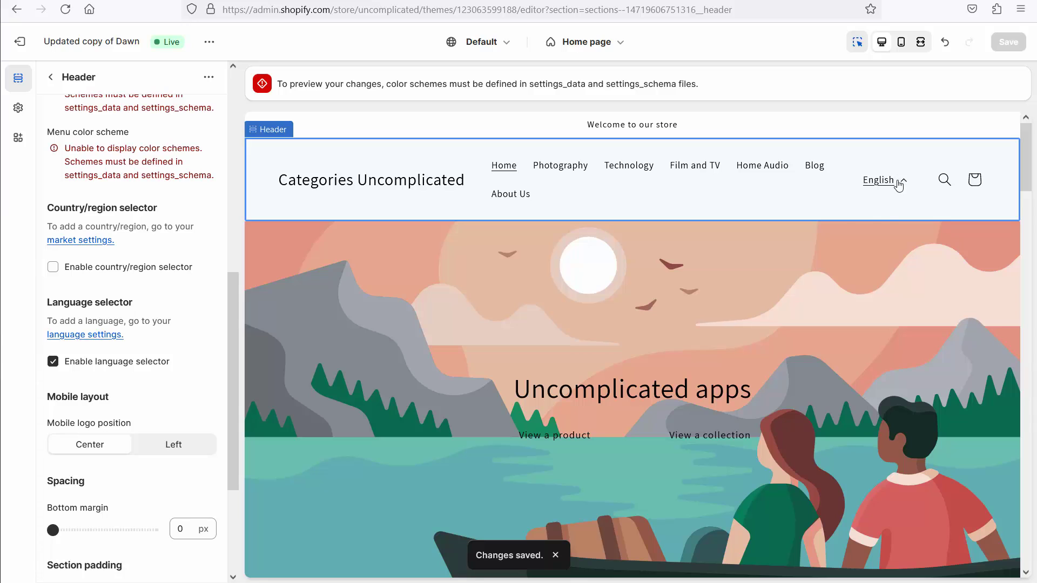
pyautogui.click(898, 185)
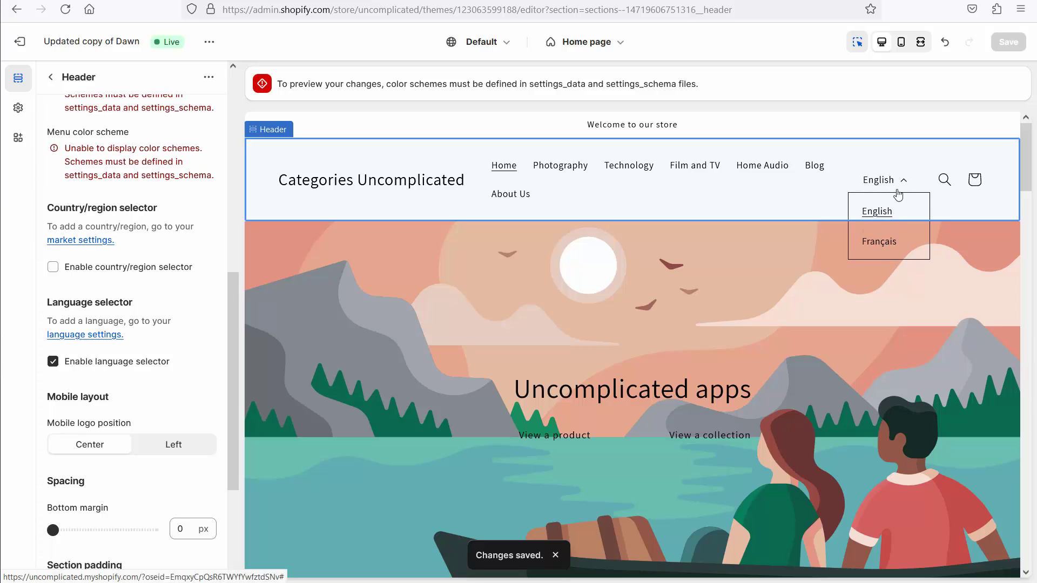
pyautogui.click(899, 183)
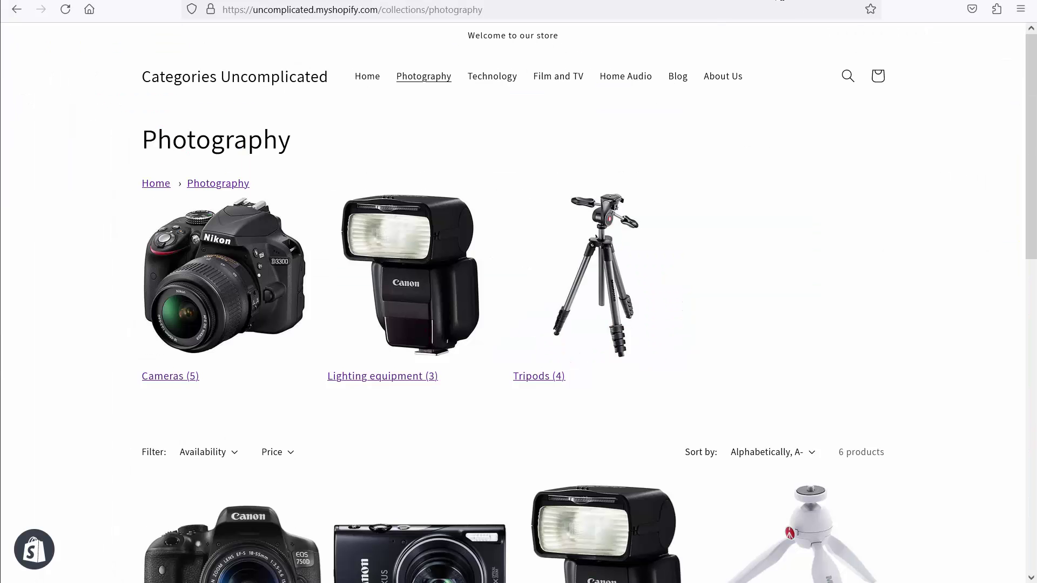
# Switch the storefront to Français so Photography shows as La photographie, declining browser translation.
pyautogui.press('F5')
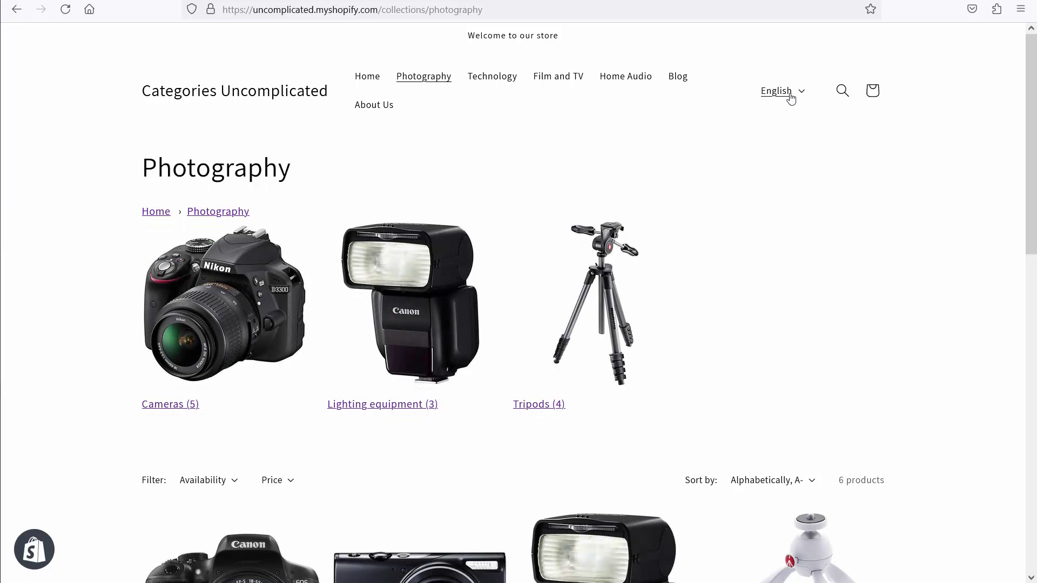
pyautogui.click(791, 98)
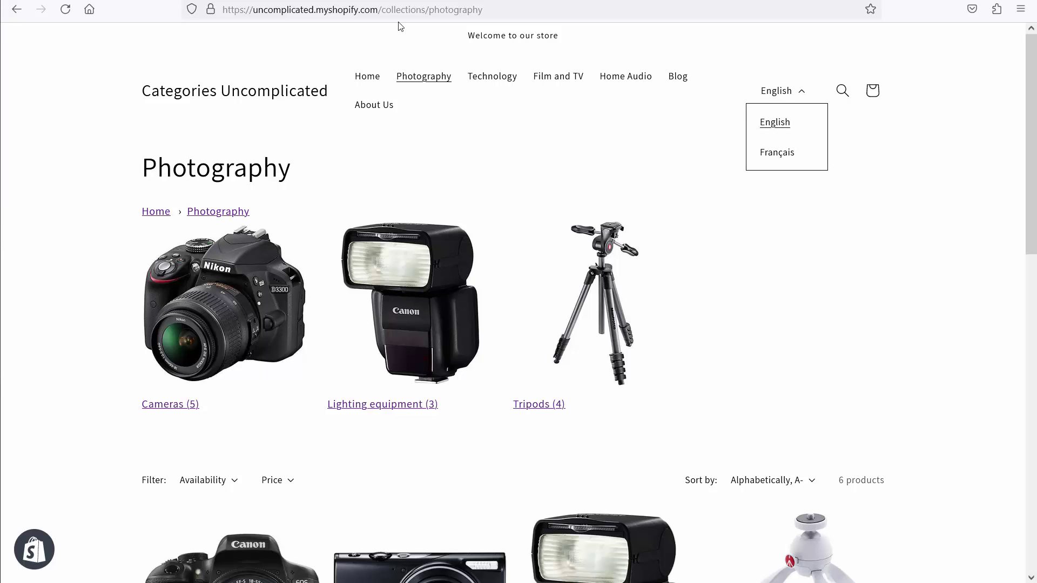
pyautogui.click(777, 154)
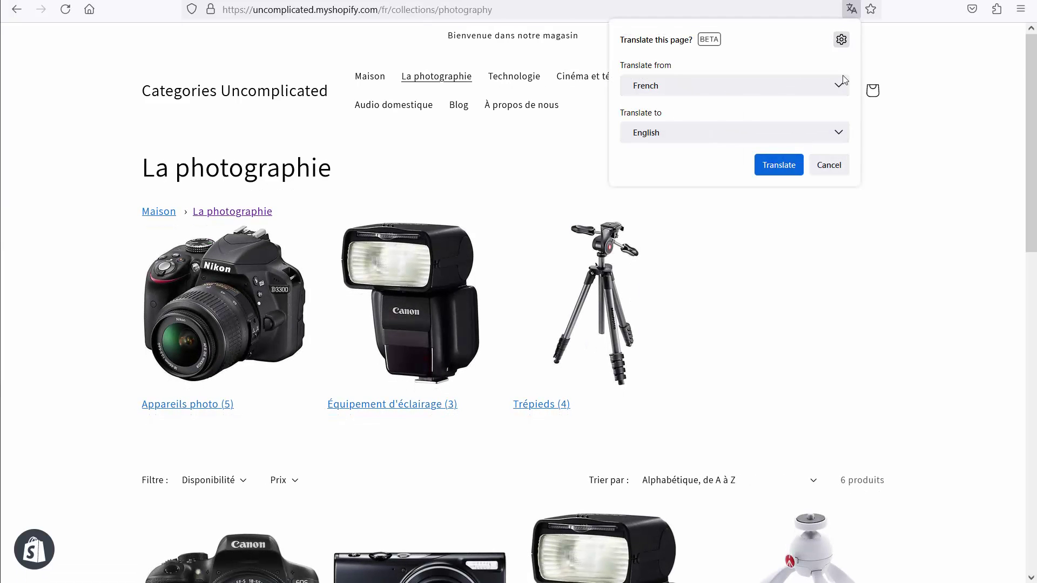
pyautogui.click(830, 163)
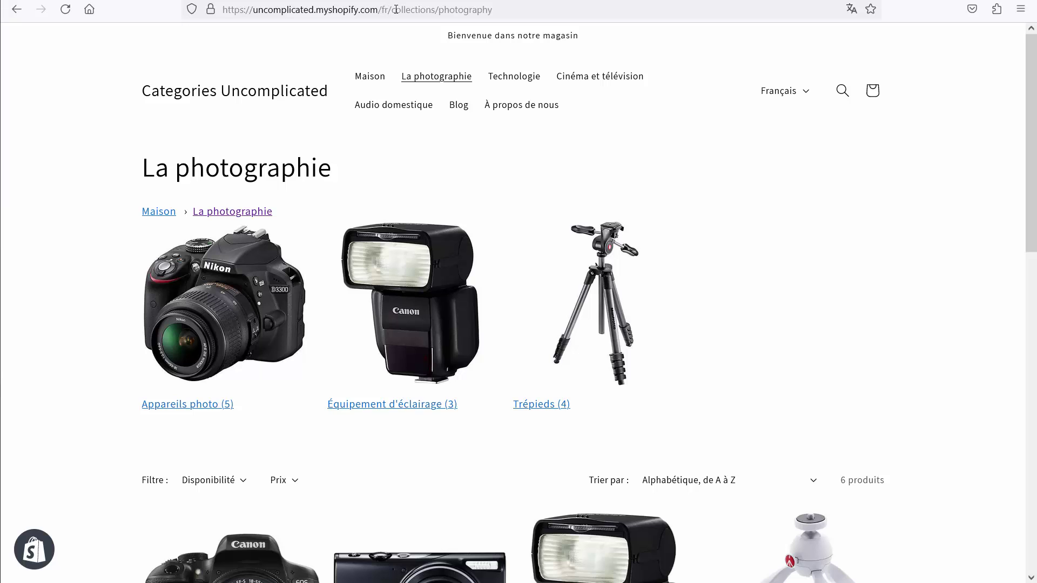
pyautogui.hotkey('alt', 'Left')
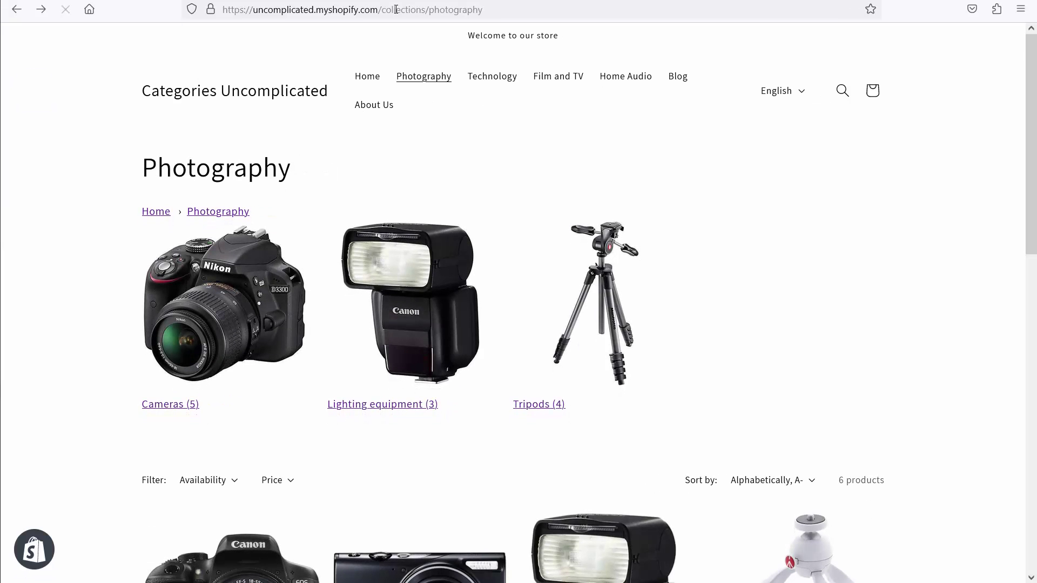
pyautogui.hotkey('alt', 'Right')
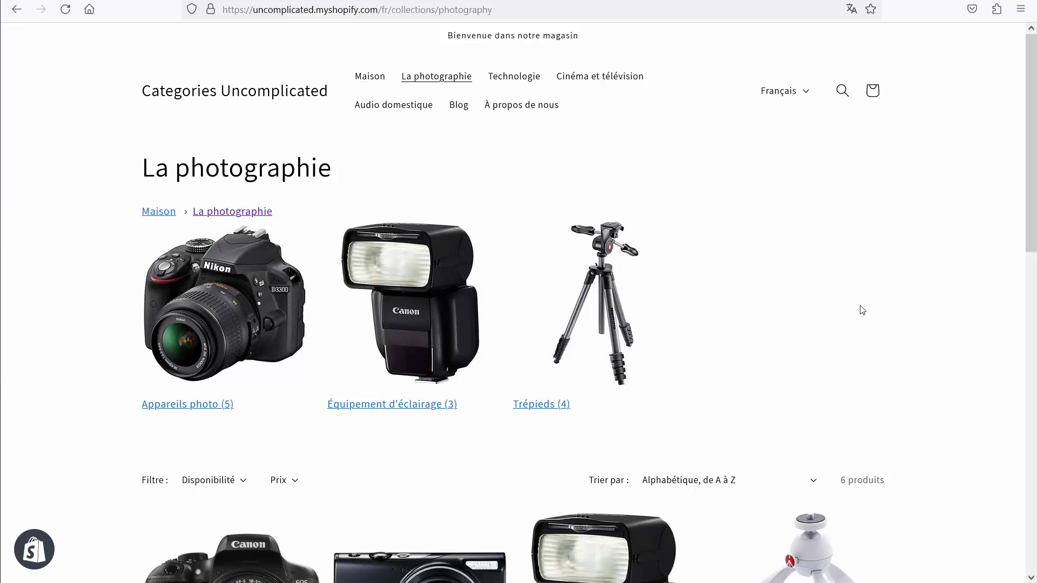
# Browse Équipement d'éclairage and Trépieds to the Manfrotto tripod, then switch the language to English.
pyautogui.scroll(-6, 861, 307)
pyautogui.scroll(6, 847, 331)
pyautogui.click(397, 297)
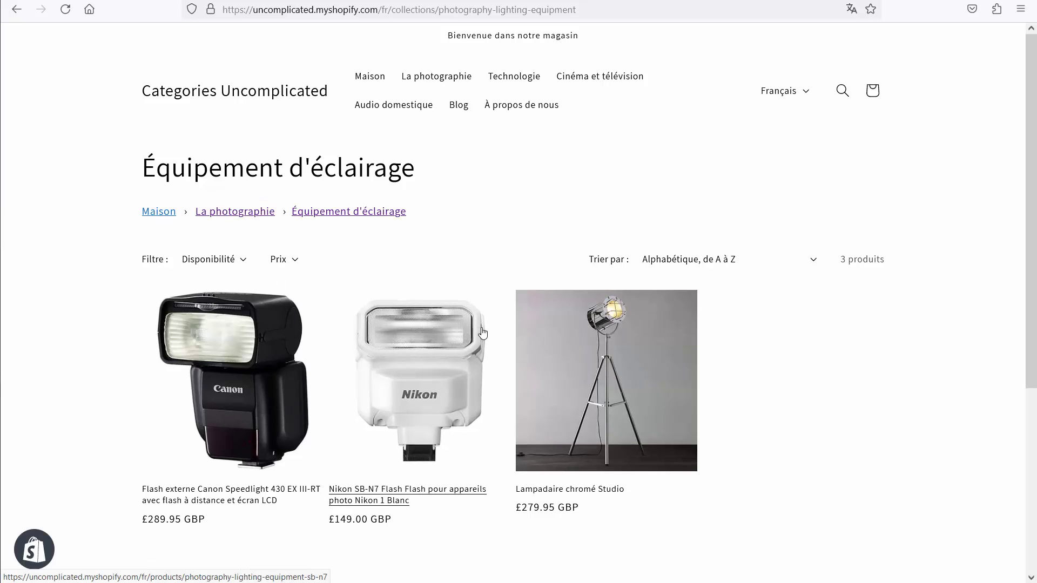
pyautogui.click(544, 359)
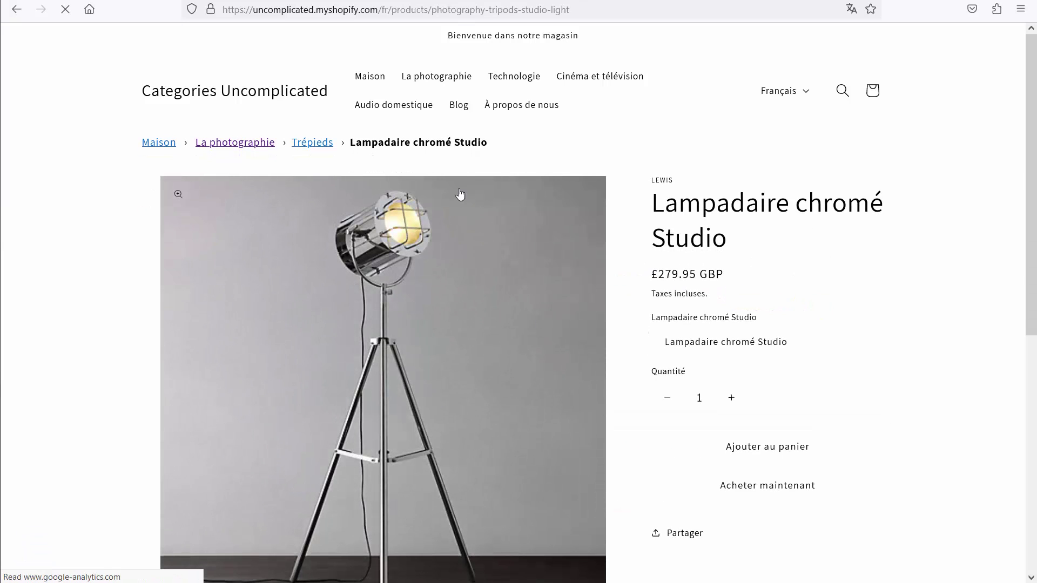
pyautogui.click(319, 146)
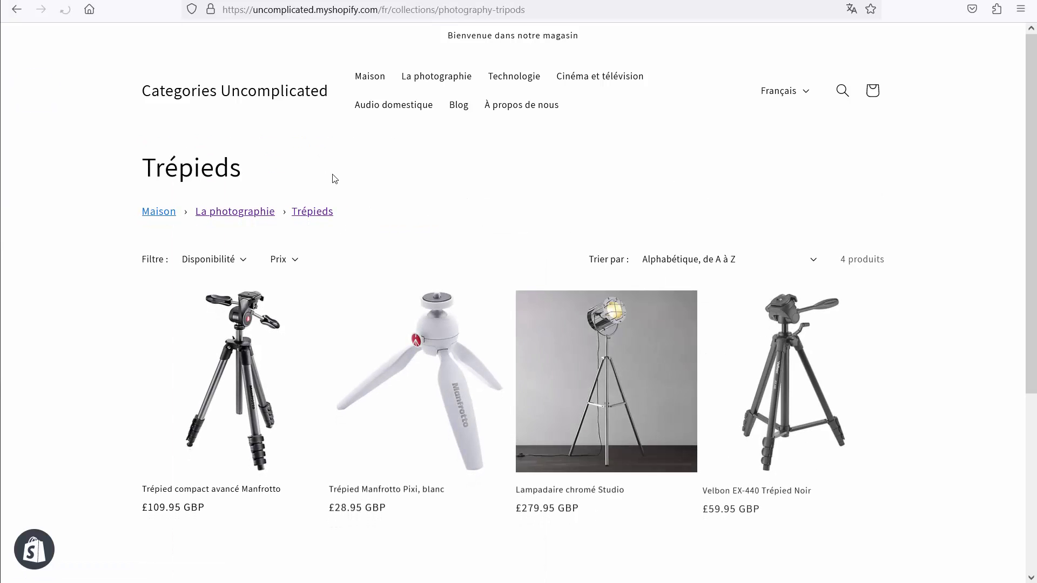
pyautogui.click(252, 371)
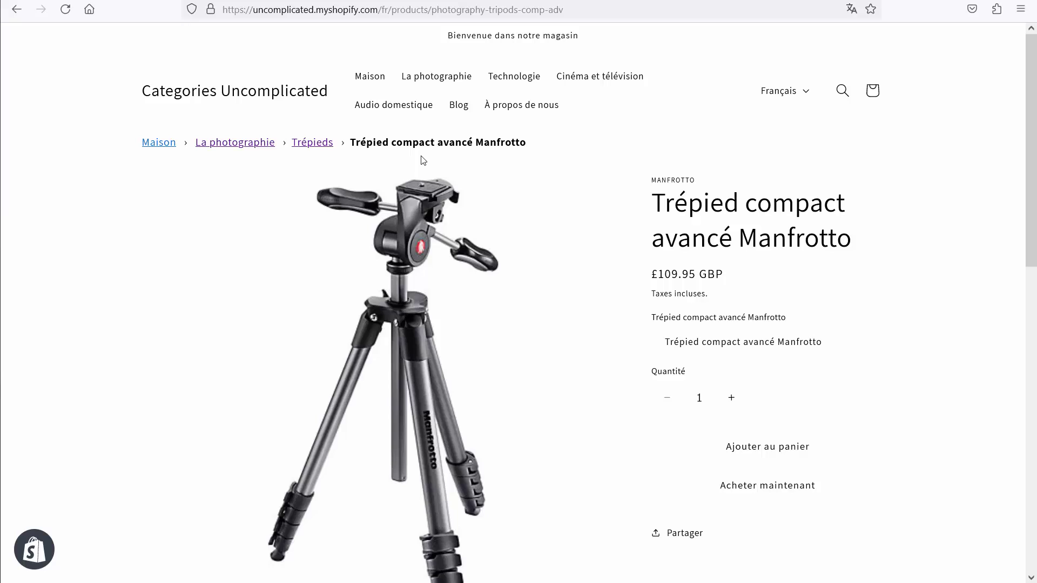
pyautogui.click(796, 92)
pyautogui.click(789, 123)
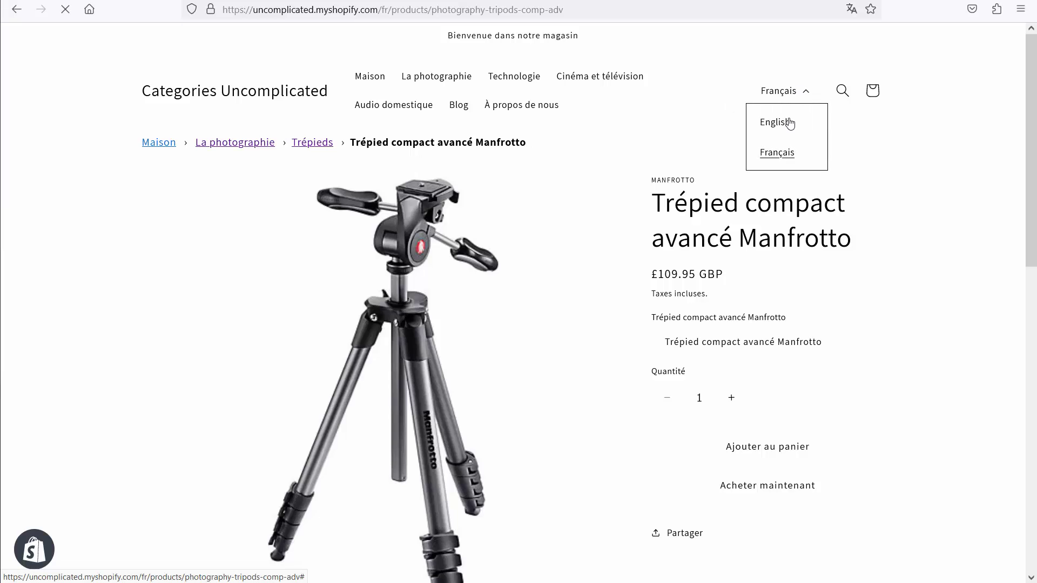